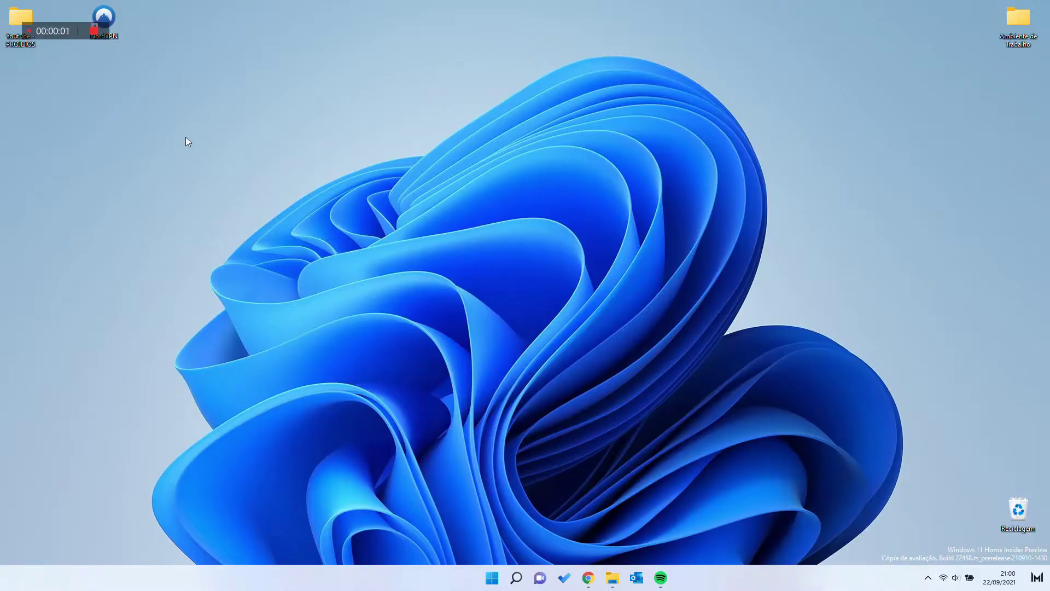
# Start NordVPN from its desktop shortcut
pyautogui.moveTo(173, 83); pyautogui.dragTo(111, 23)
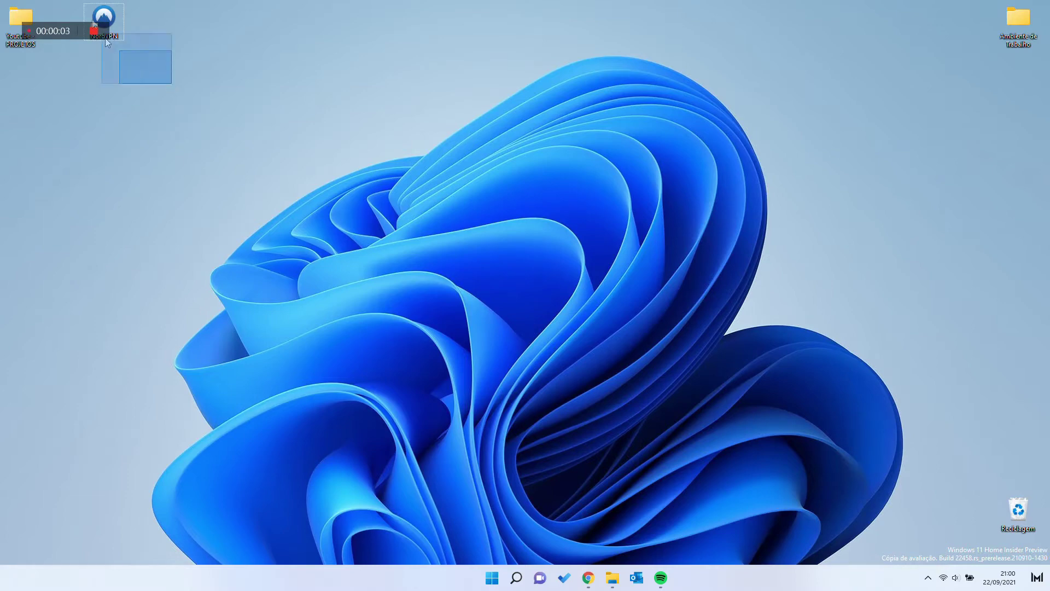
pyautogui.doubleClick(110, 21)
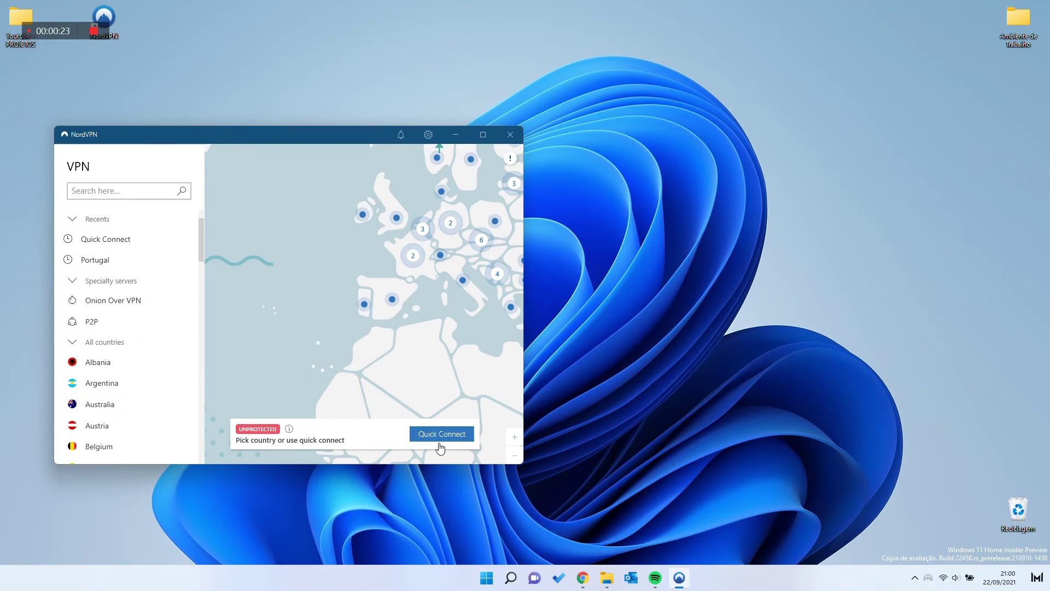
# Begin a Quick Connect to a Portugal server, then cancel the attempt
pyautogui.click(441, 437)
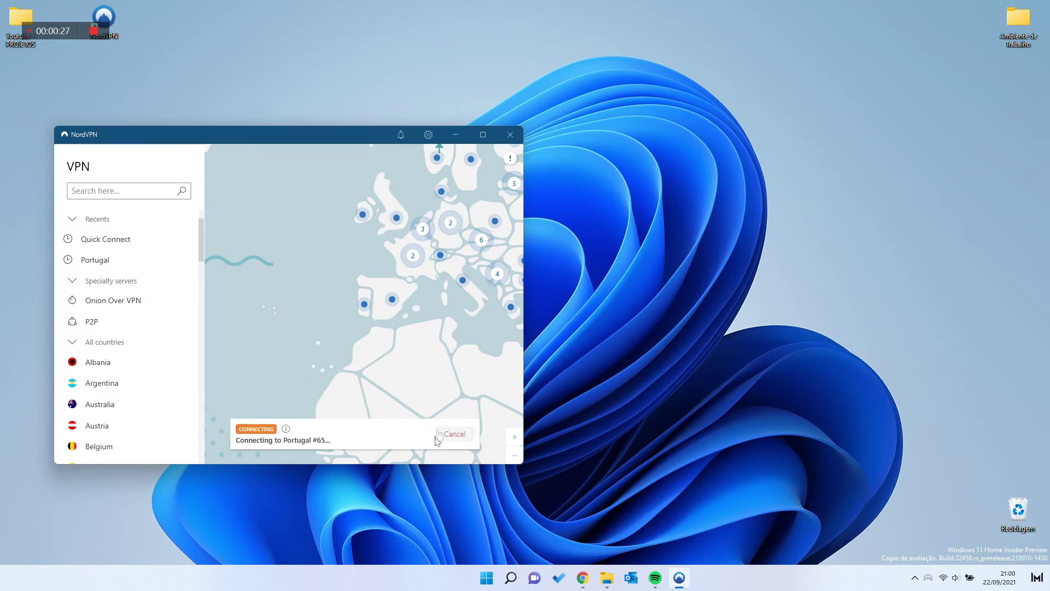
pyautogui.click(455, 435)
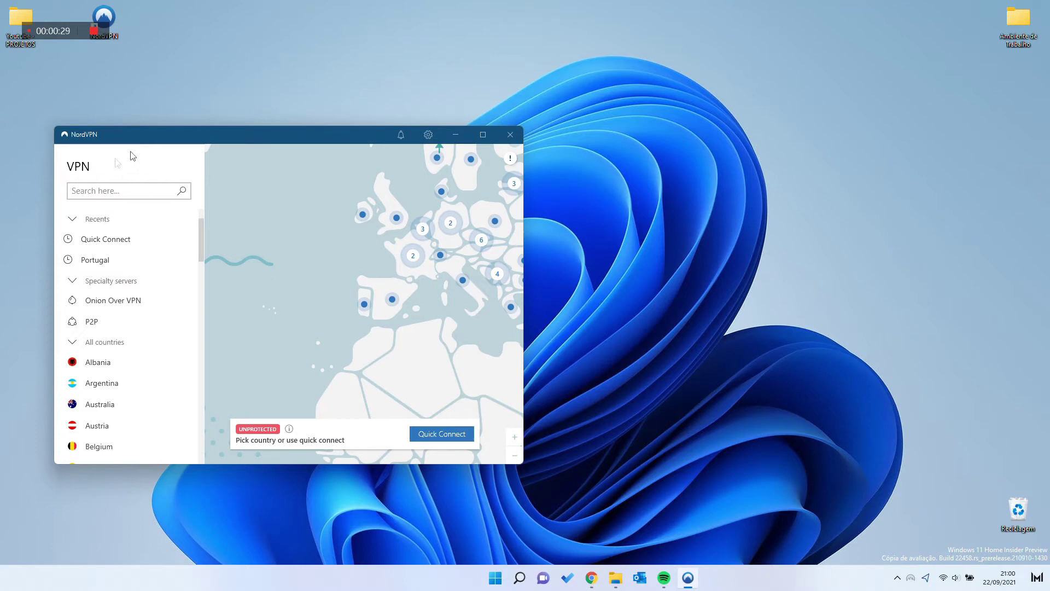
# Turn off automatic protocol selection, set OpenVPN (TCP), and quick connect from the map
pyautogui.click(428, 135)
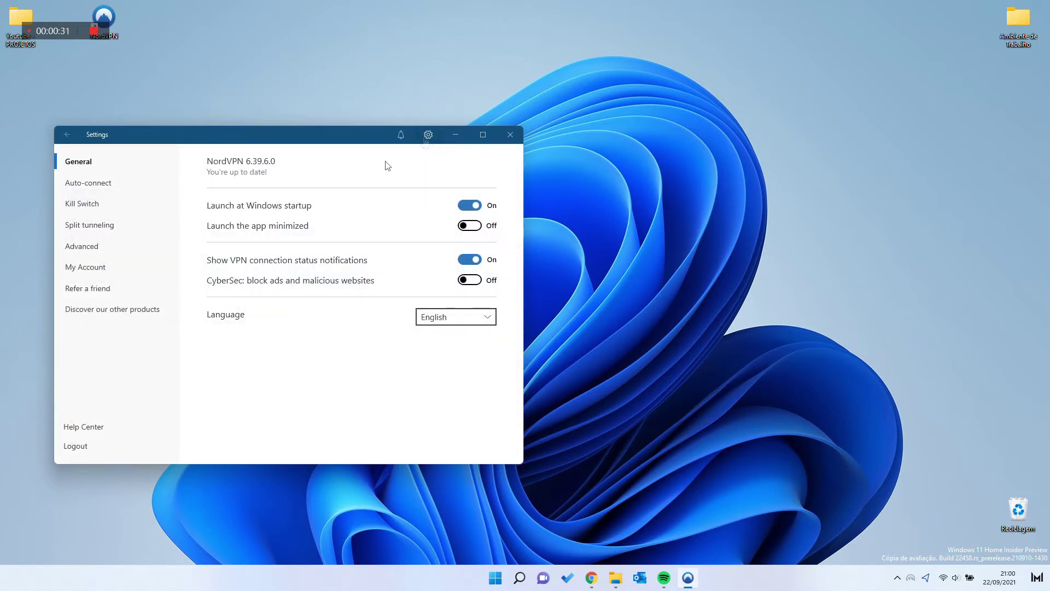
pyautogui.click(104, 189)
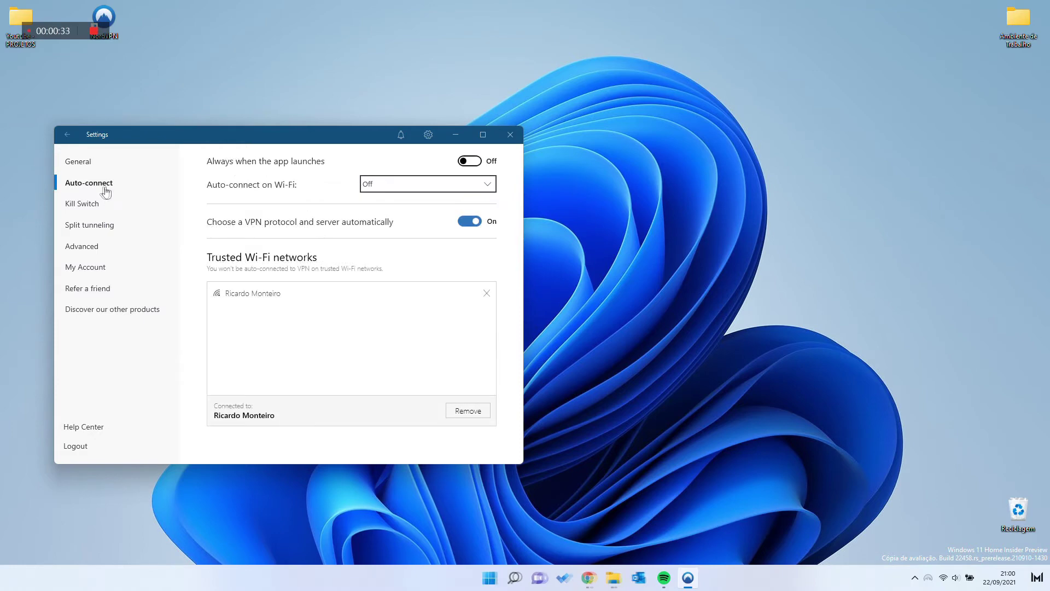
pyautogui.click(468, 223)
pyautogui.click(472, 242)
pyautogui.click(423, 280)
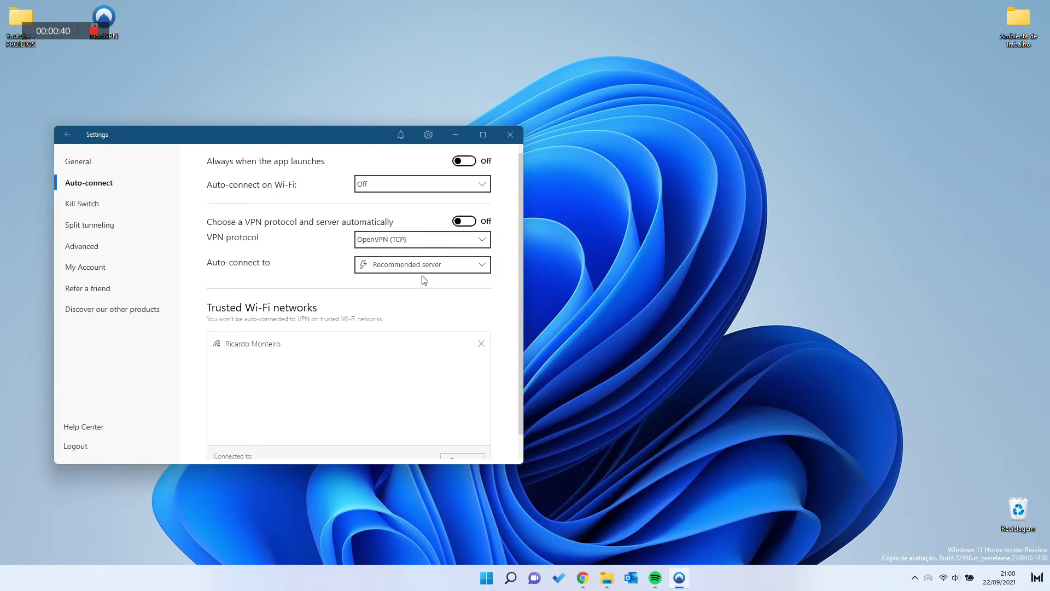
pyautogui.click(67, 134)
pyautogui.click(454, 436)
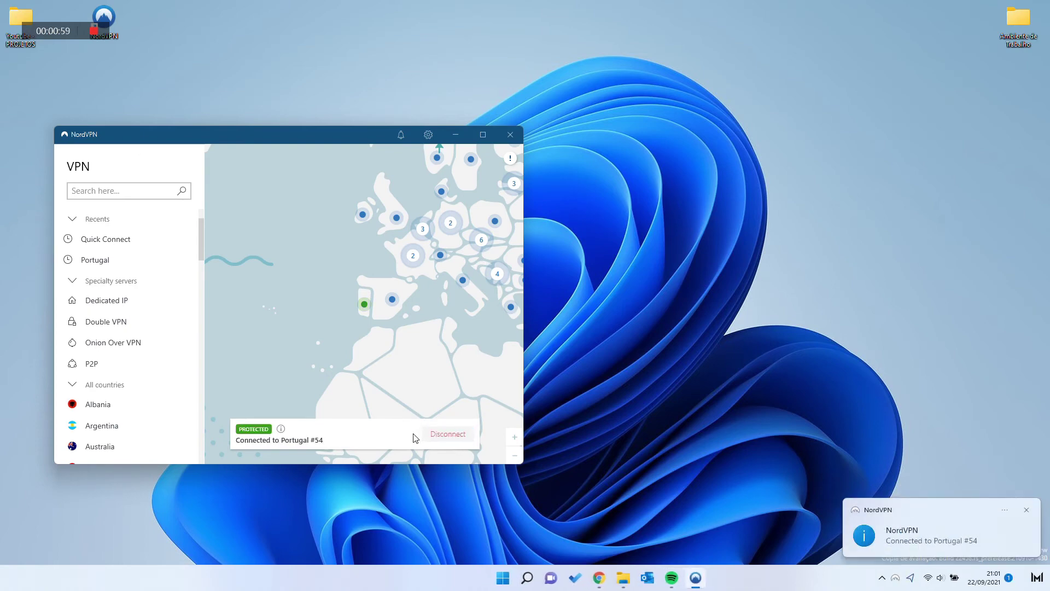
# Disconnect from Portugal #54 with confirmation and dismiss the speed-rating prompt
pyautogui.click(455, 438)
pyautogui.click(497, 518)
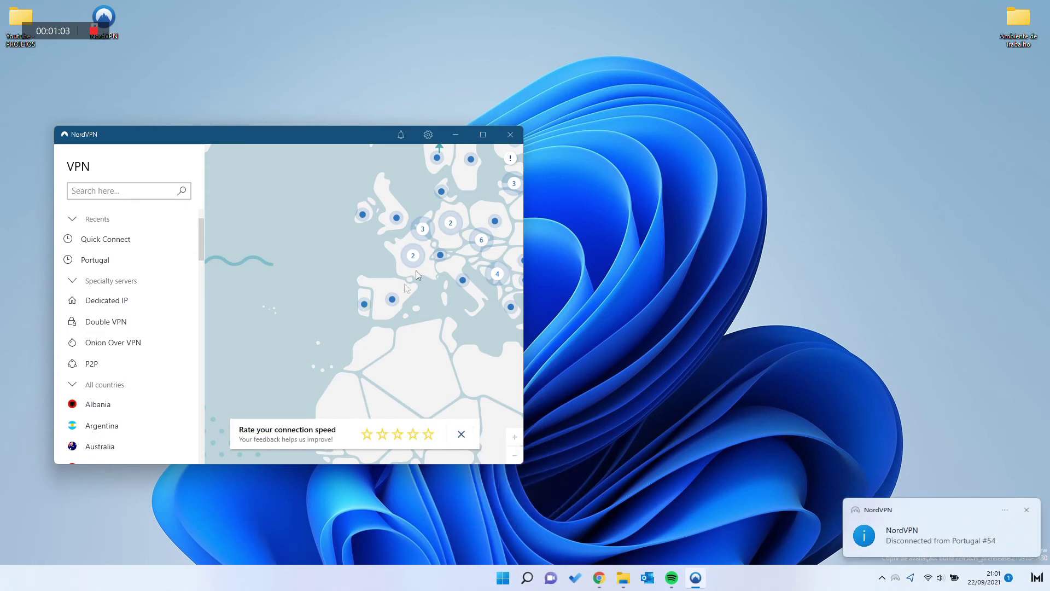
pyautogui.click(461, 434)
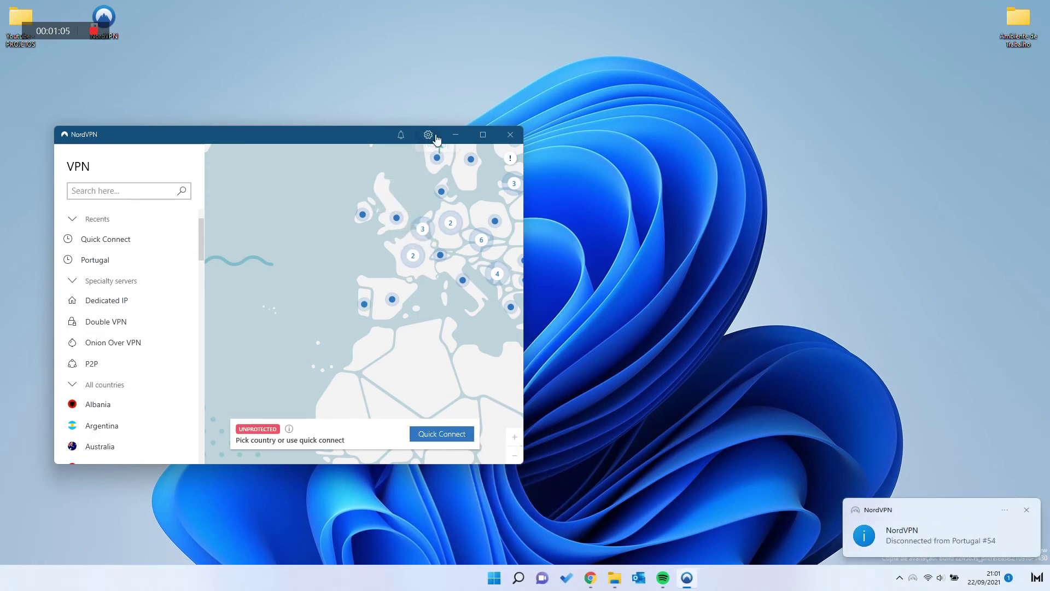
pyautogui.click(429, 136)
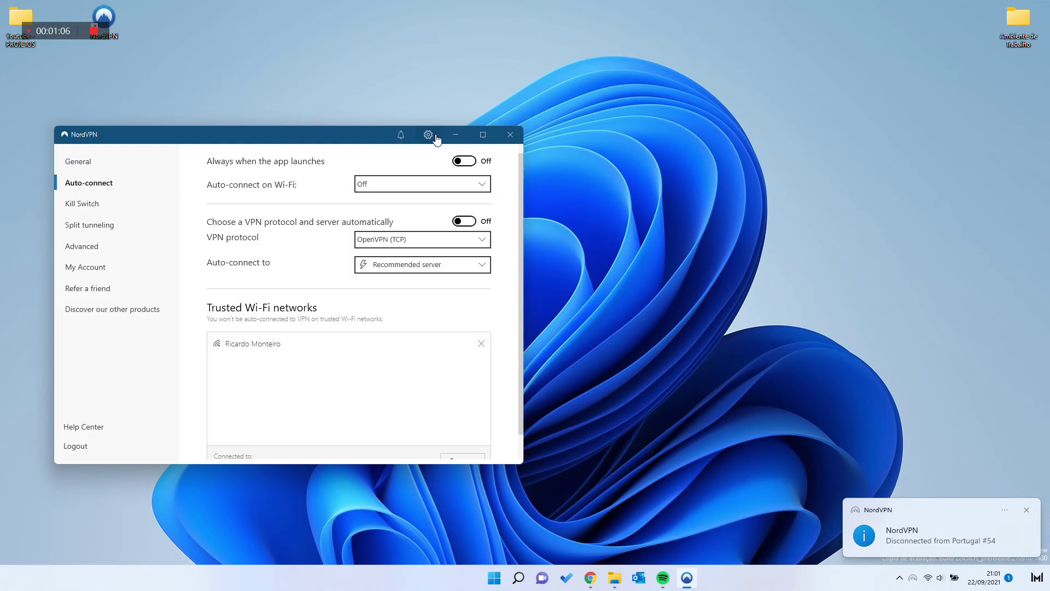
# Enable Obfuscated servers (OpenVPN TCP) in the Advanced settings
pyautogui.click(83, 249)
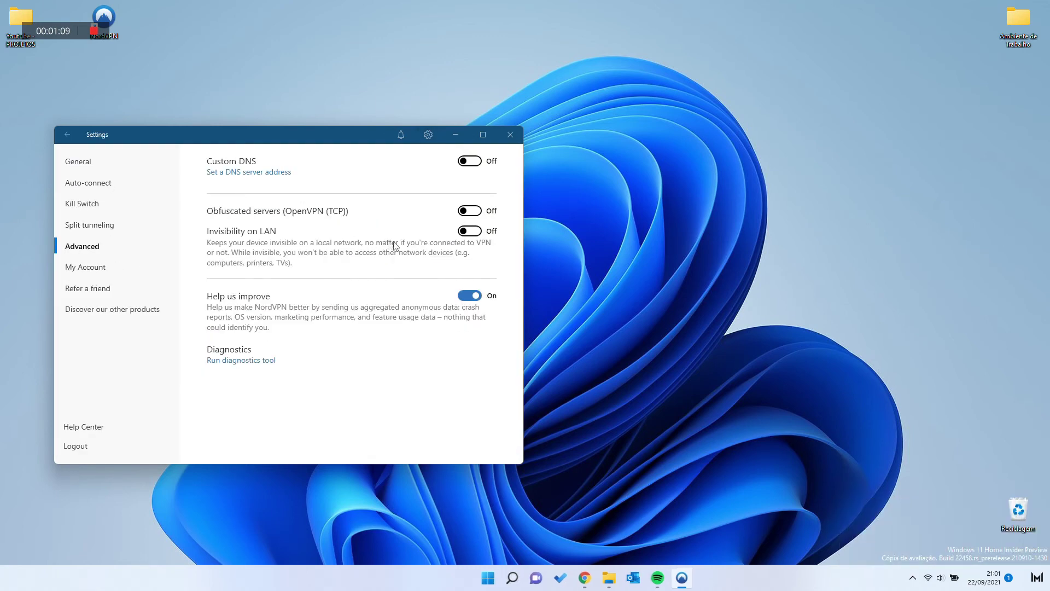
pyautogui.click(467, 213)
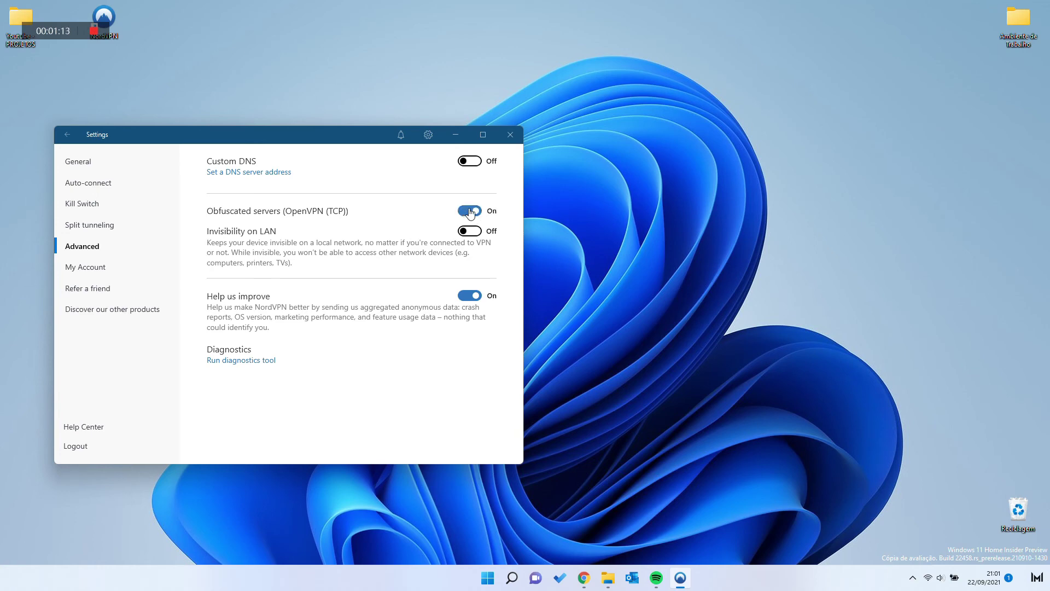